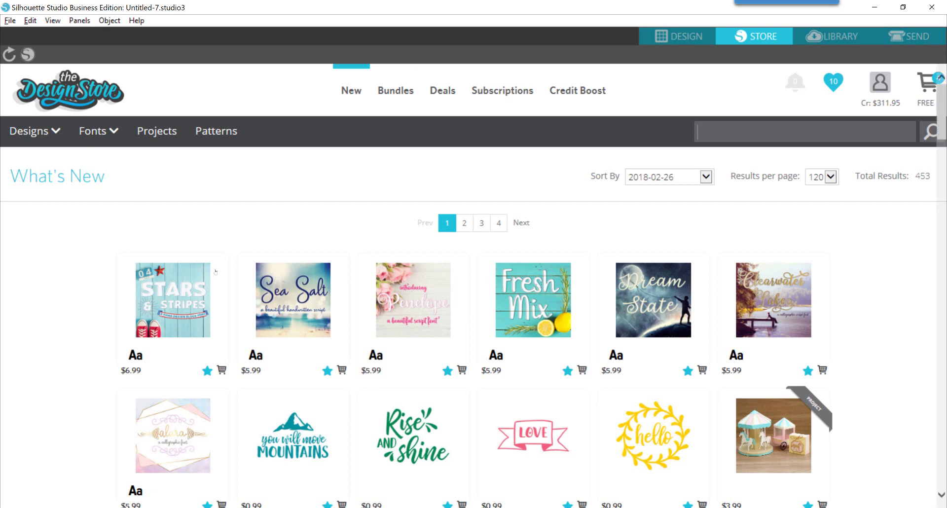
Open the Stars & Stripes font store page, review its License Type options and keep Personal
mouse_move(215, 272)
mouse_move(128, 316)
click(181, 311)
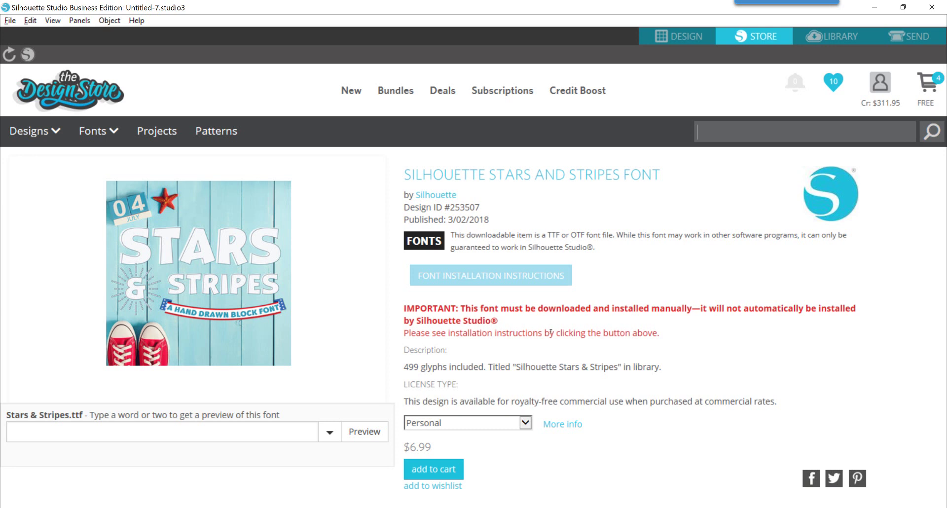
scroll(549, 332, down, 1)
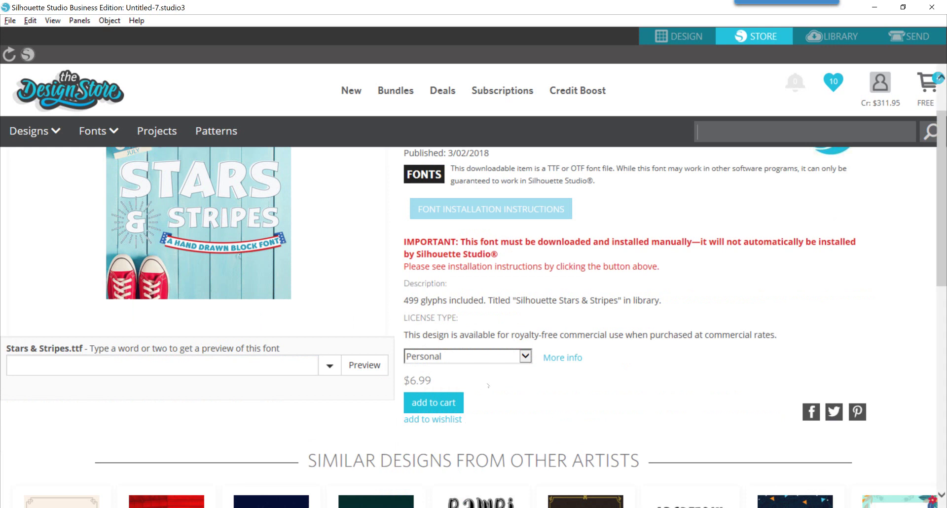
click(482, 362)
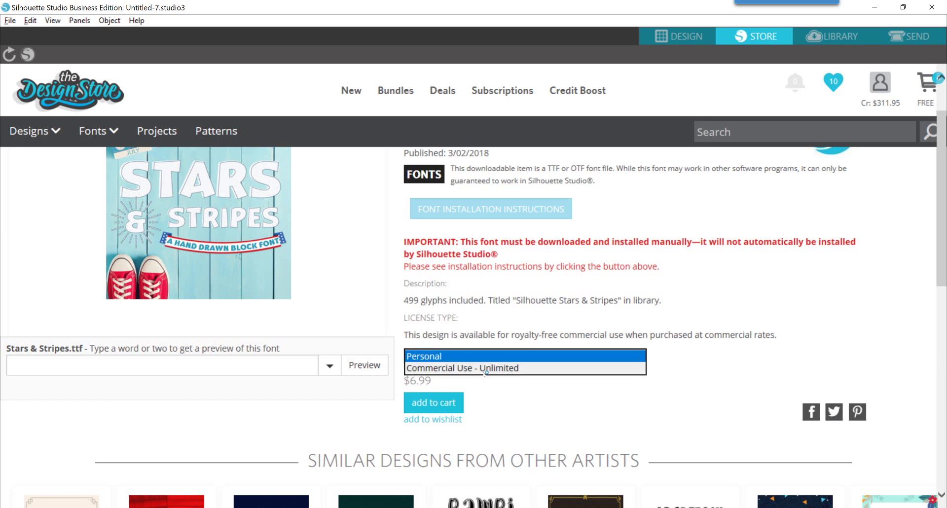
click(513, 406)
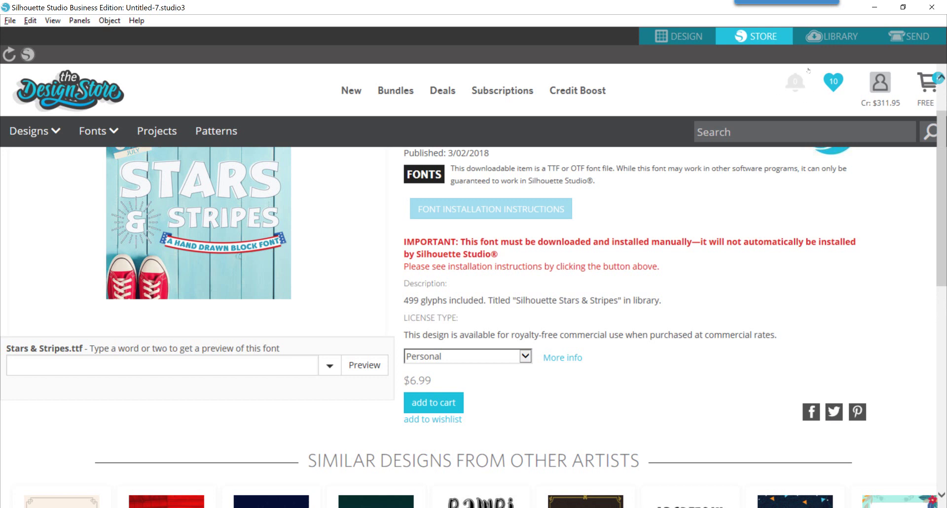
Open the downloadable-content purchase notification and switch to the order window from the taskbar
click(792, 87)
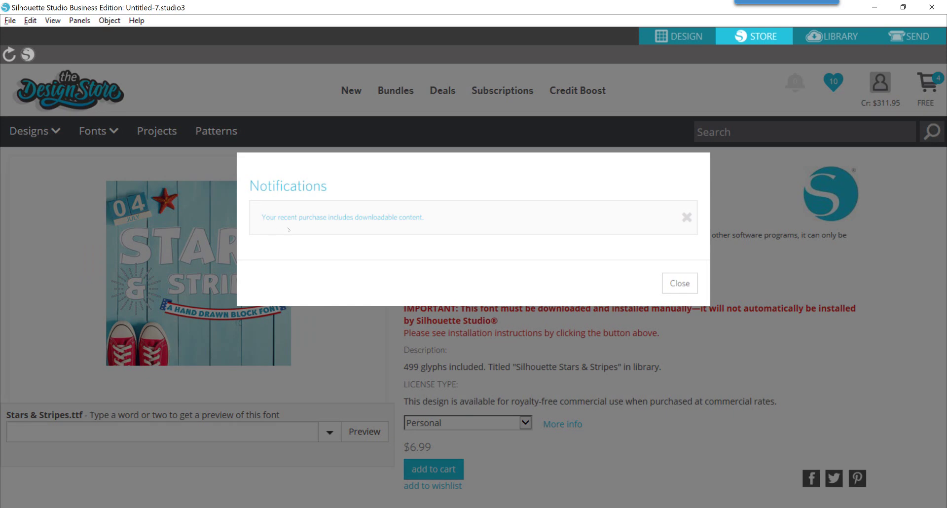
click(328, 222)
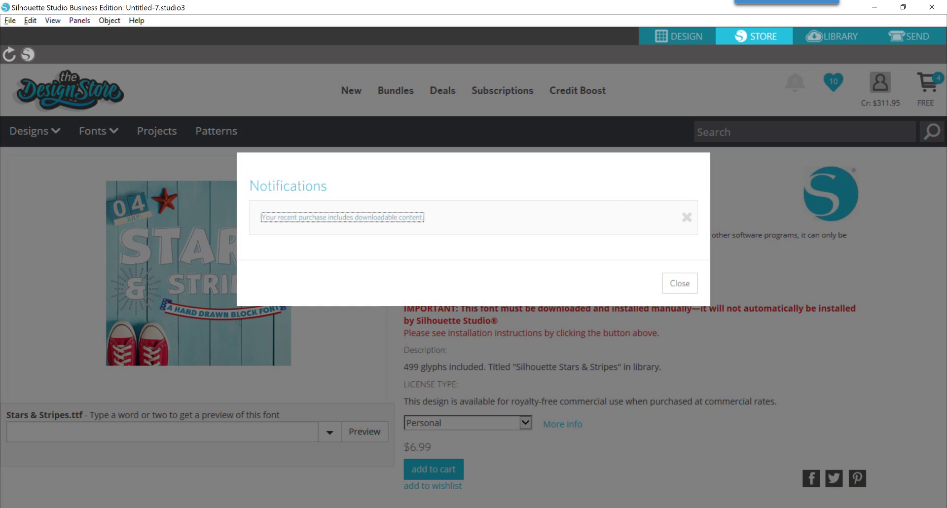
click(229, 507)
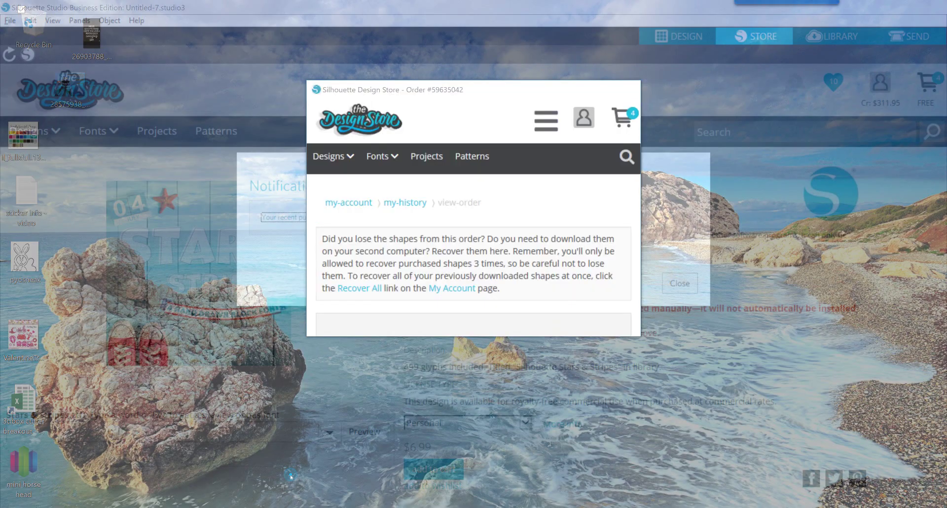
Bring the Design Store order window forward and resize it taller and wider
click(296, 463)
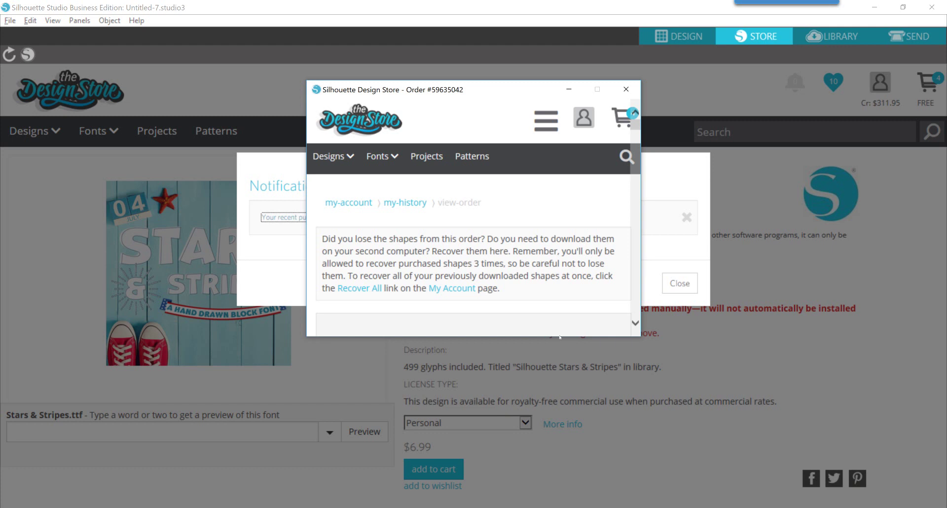
drag(557, 341, 557, 479)
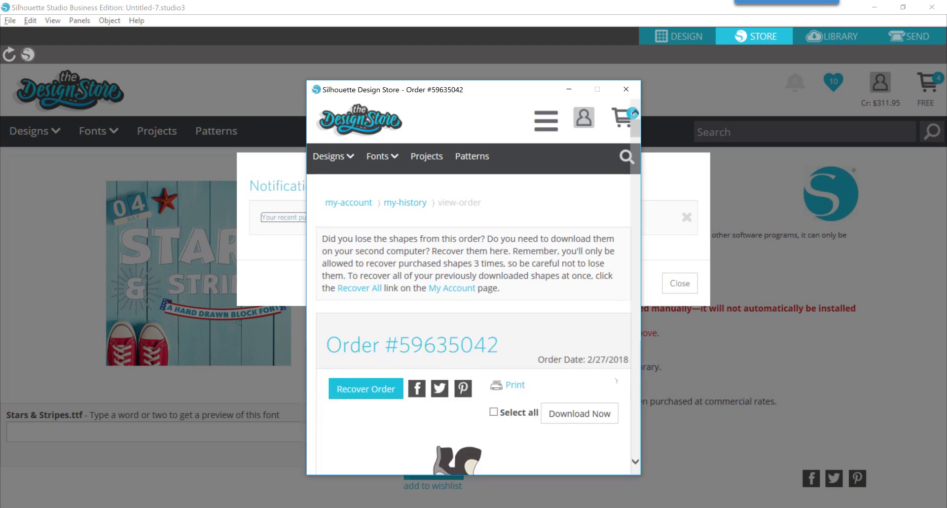
drag(644, 377, 744, 377)
scroll(569, 321, down, 5)
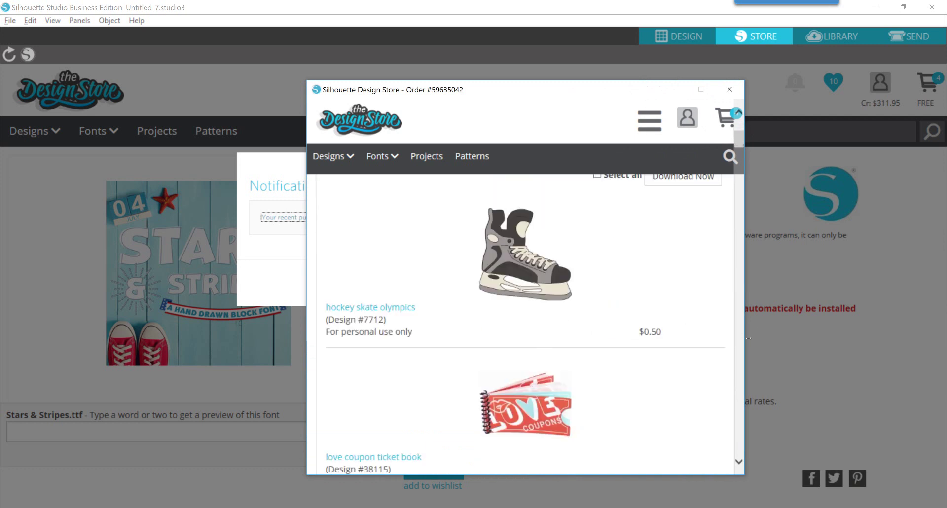
drag(748, 338, 799, 335)
Tick the Download checkbox for the happy ocean font, then return to the top of the order
scroll(606, 329, down, 20)
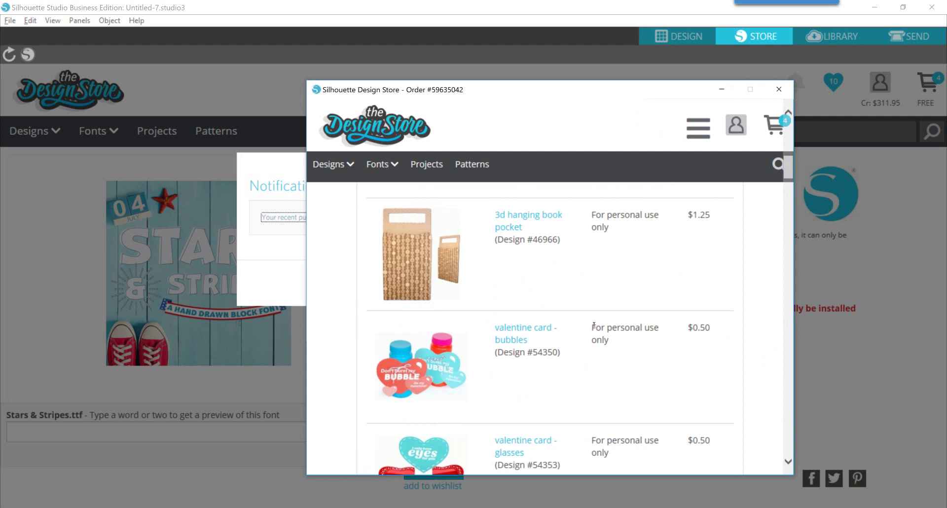
scroll(590, 324, down, 15)
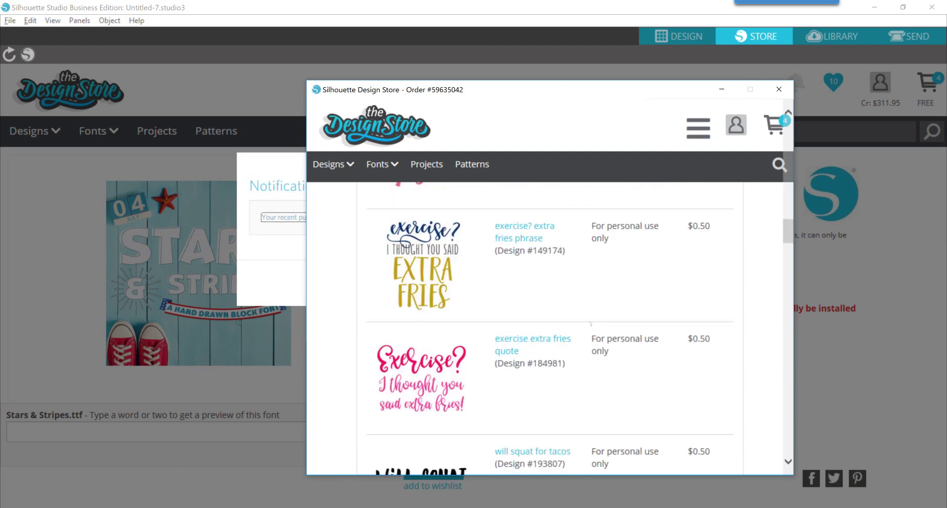
scroll(588, 324, down, 15)
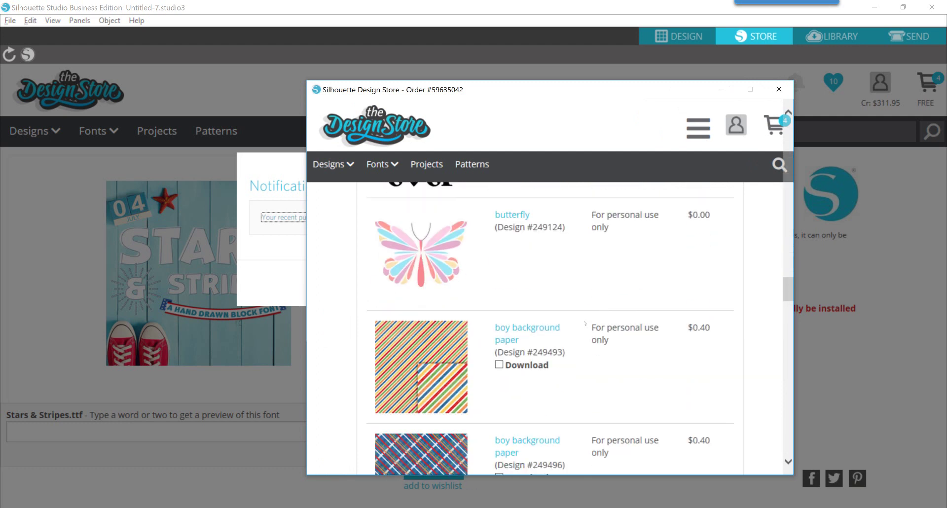
scroll(585, 323, up, 3)
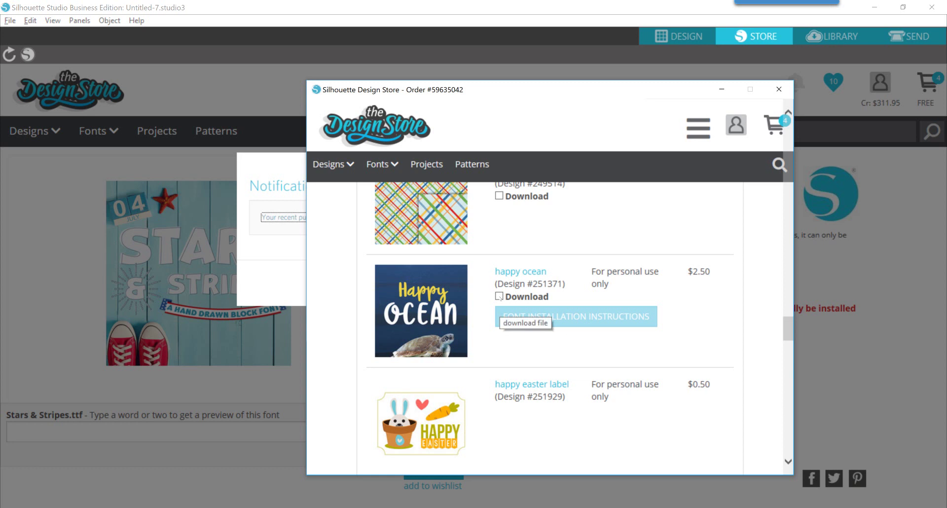
click(499, 296)
scroll(643, 317, up, 15)
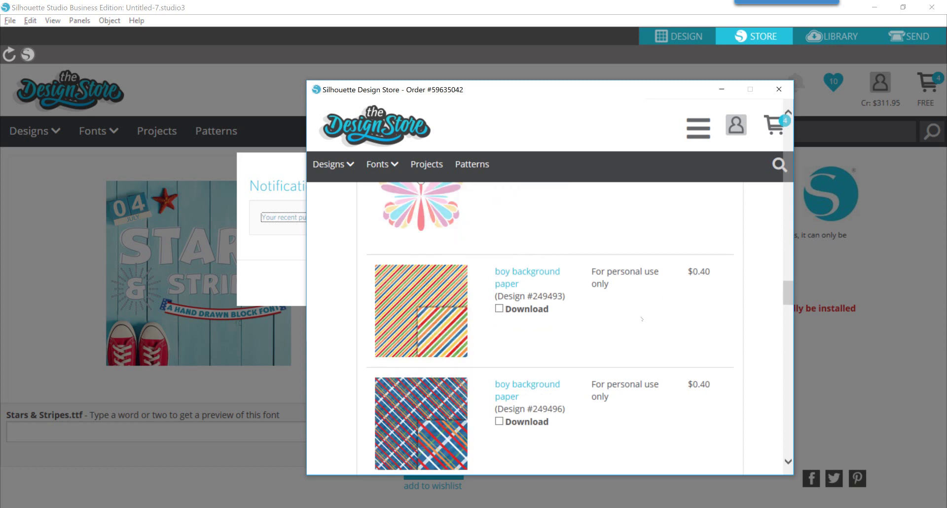
scroll(688, 344, up, 15)
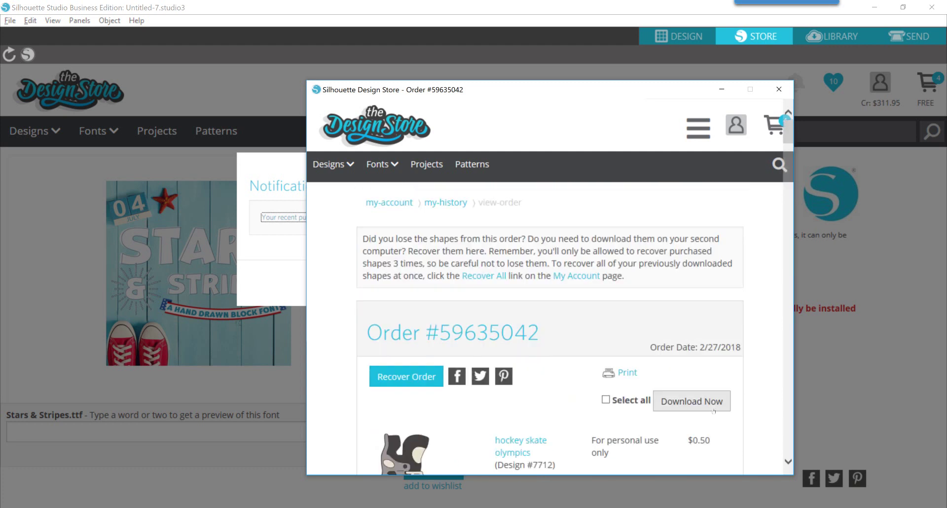
Start downloading the marked happy ocean font with Download Now
click(690, 402)
click(690, 403)
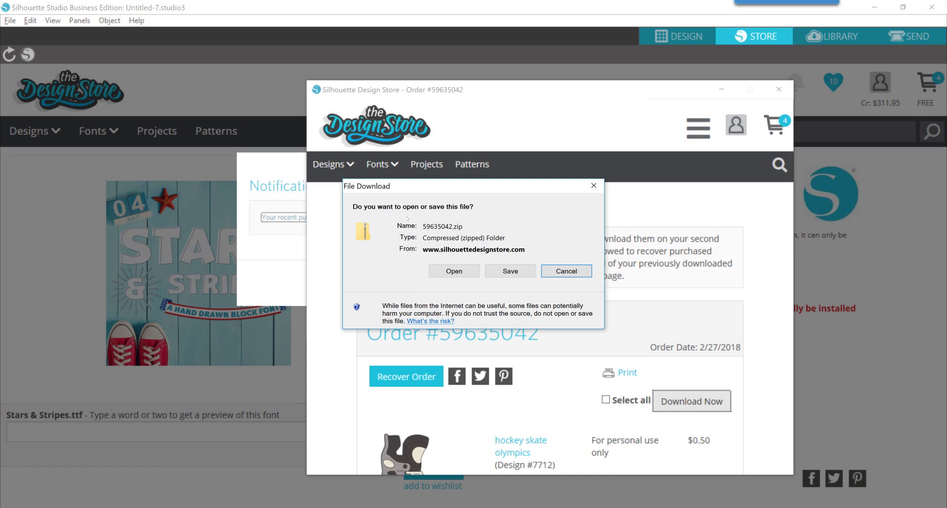
mouse_move(229, 507)
Cancel the Save As dialog and request the order download again with Download Now
click(508, 275)
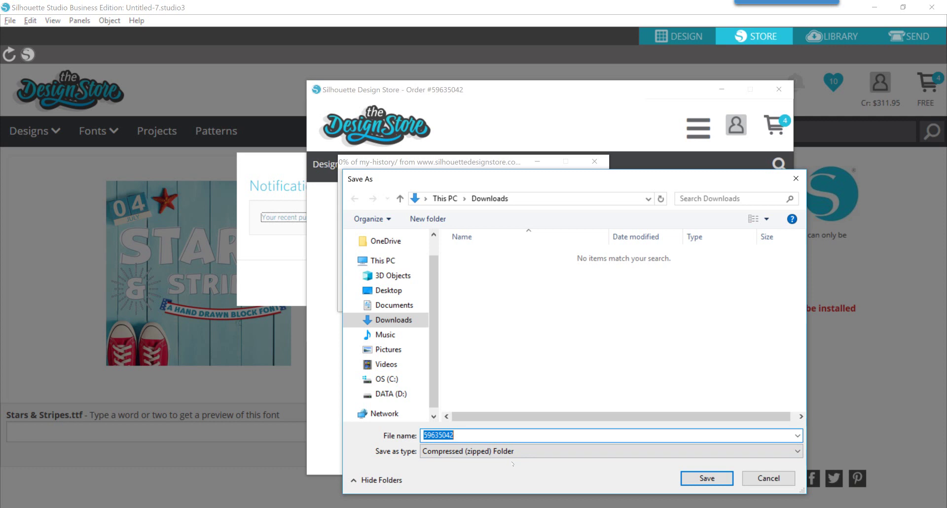
click(779, 480)
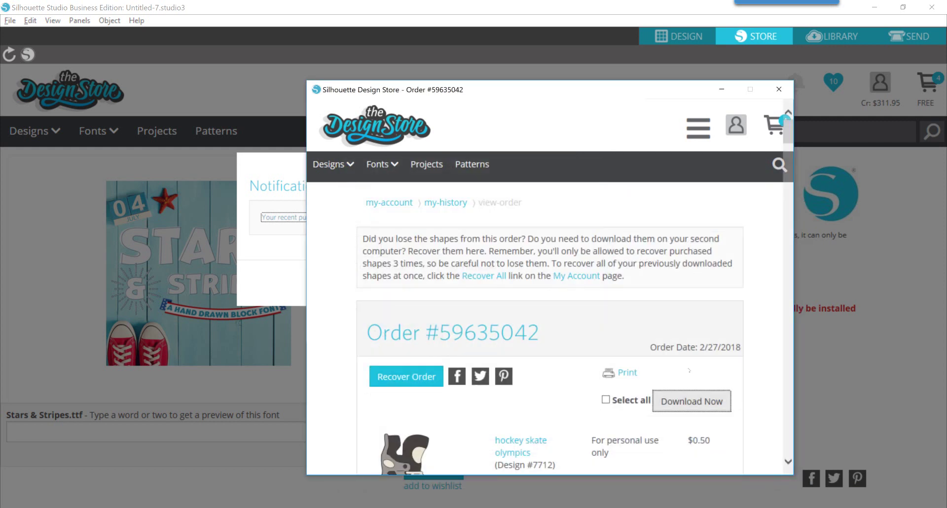
click(691, 401)
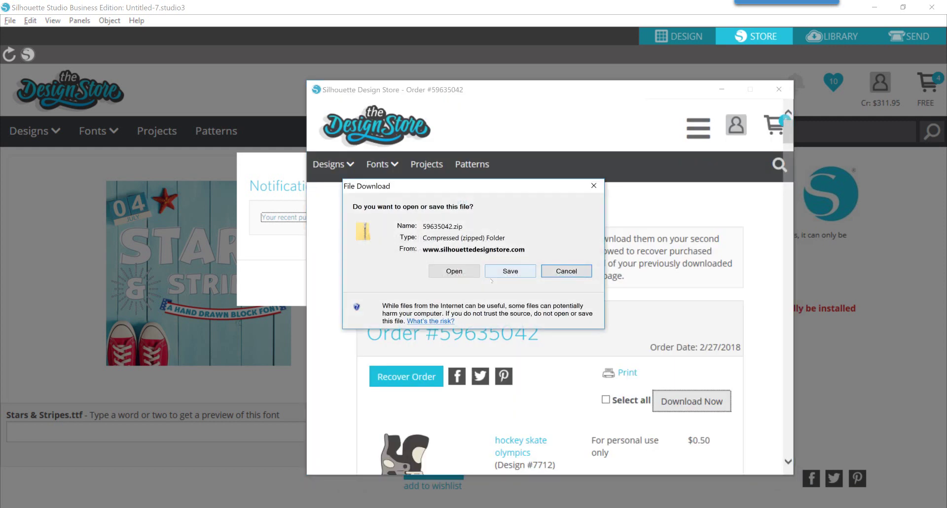
Open the downloaded zip, enter happy-ocean251371.font, and preview the Happy Ocean TrueType file
click(450, 273)
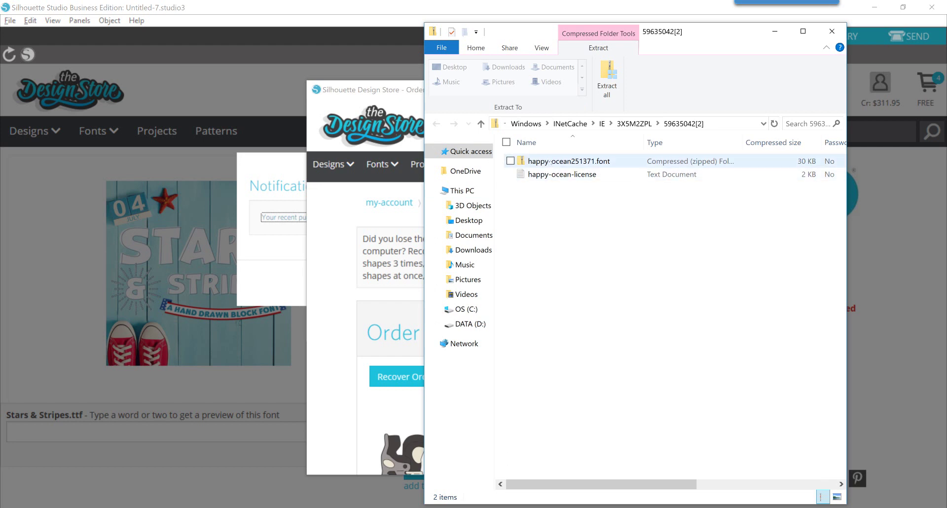
double_click(549, 162)
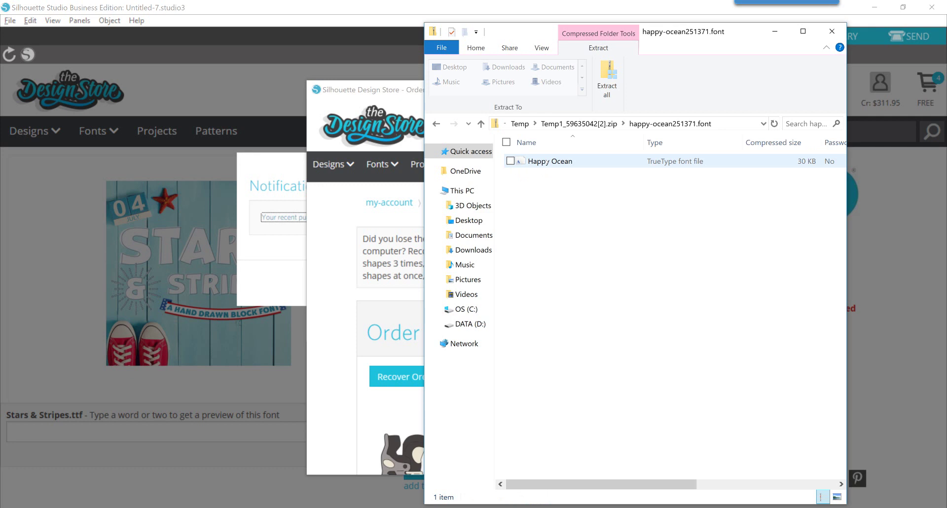
double_click(549, 161)
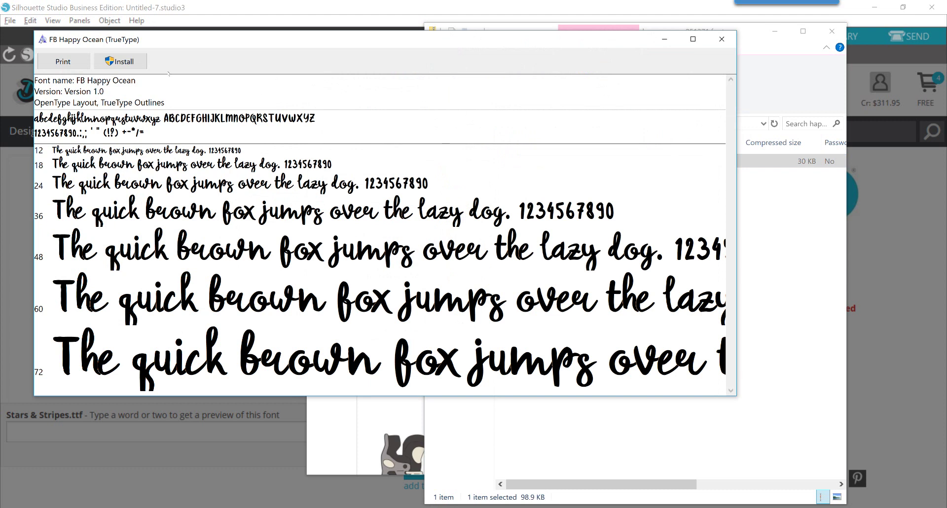
Install FB Happy Ocean from the font preview, then close the preview window
click(122, 63)
click(722, 39)
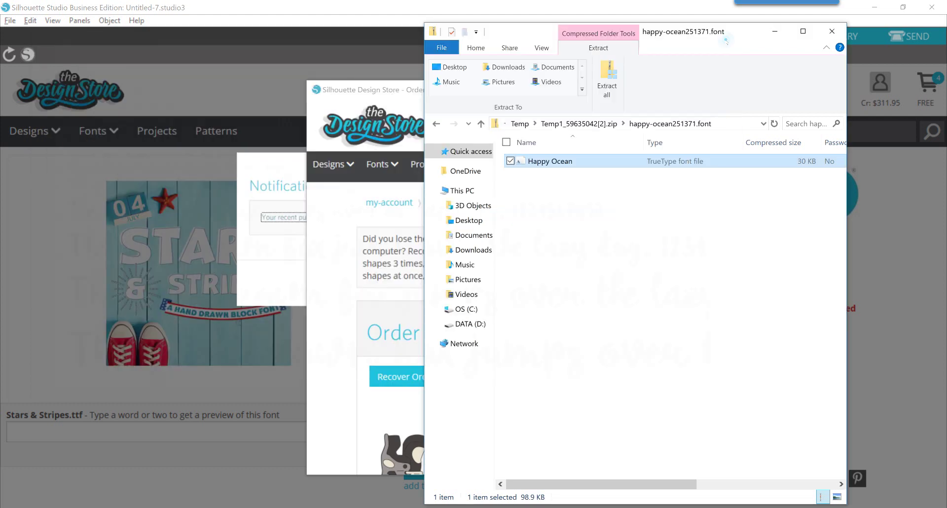
Close the zip folder window, the store order window and the Notifications panel
click(838, 36)
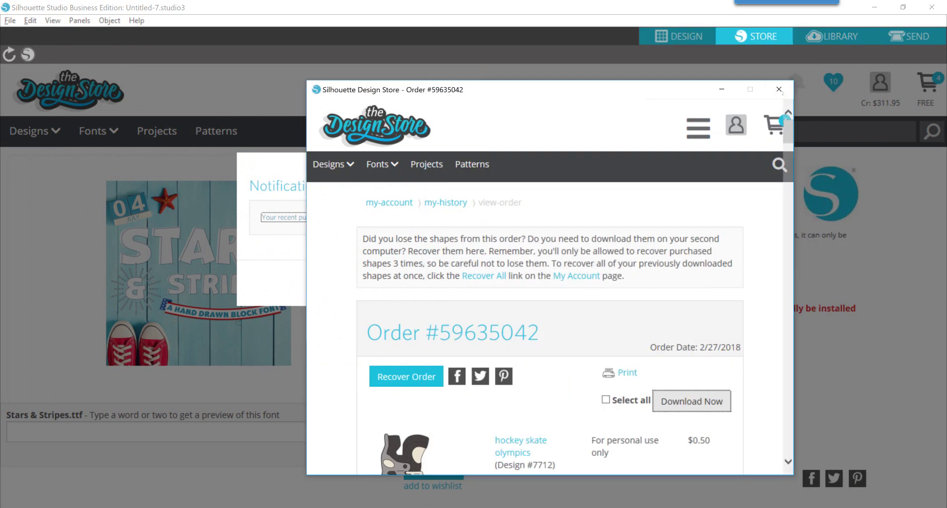
click(779, 89)
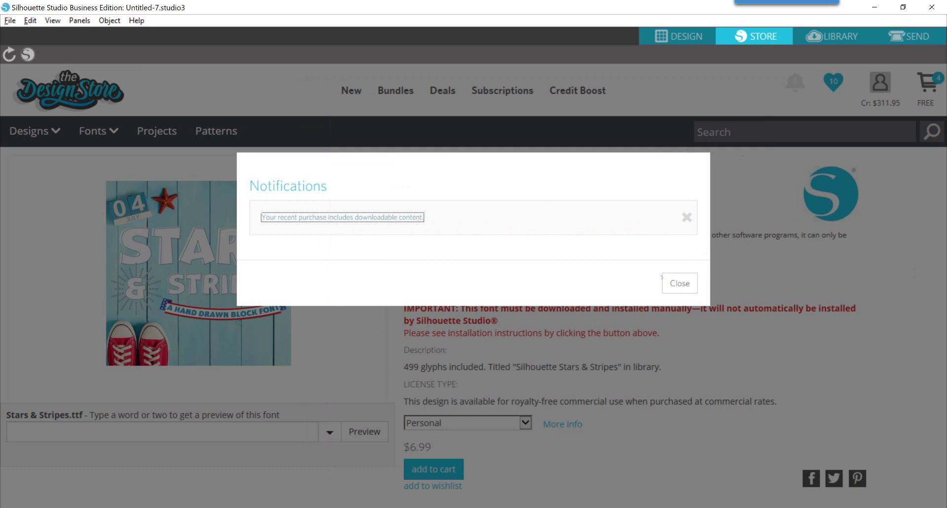
click(687, 285)
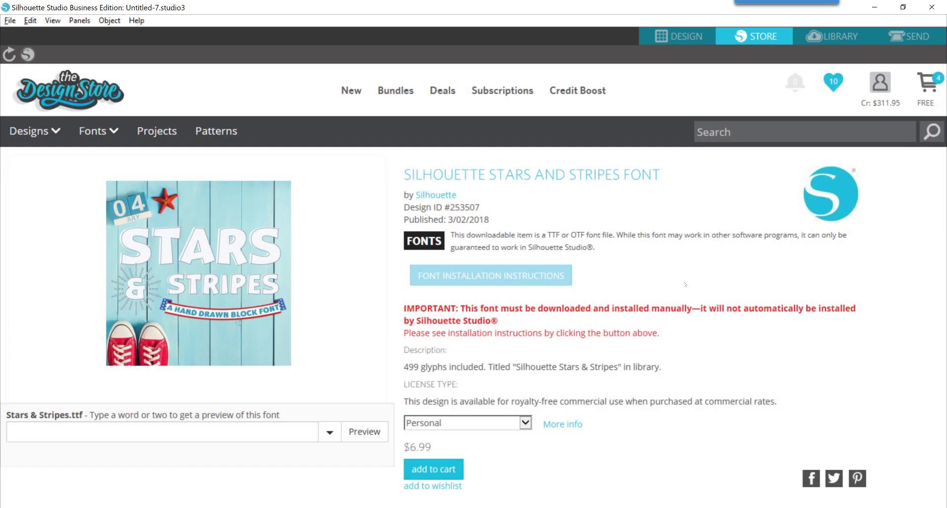
Search the account's Library Fonts for 'happy oc' and open the happy ocean.font item
click(822, 43)
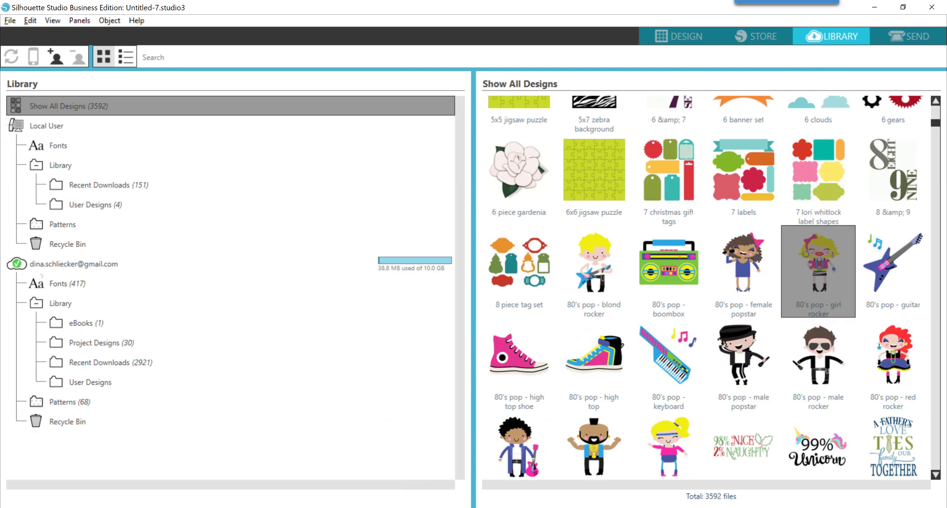
click(58, 285)
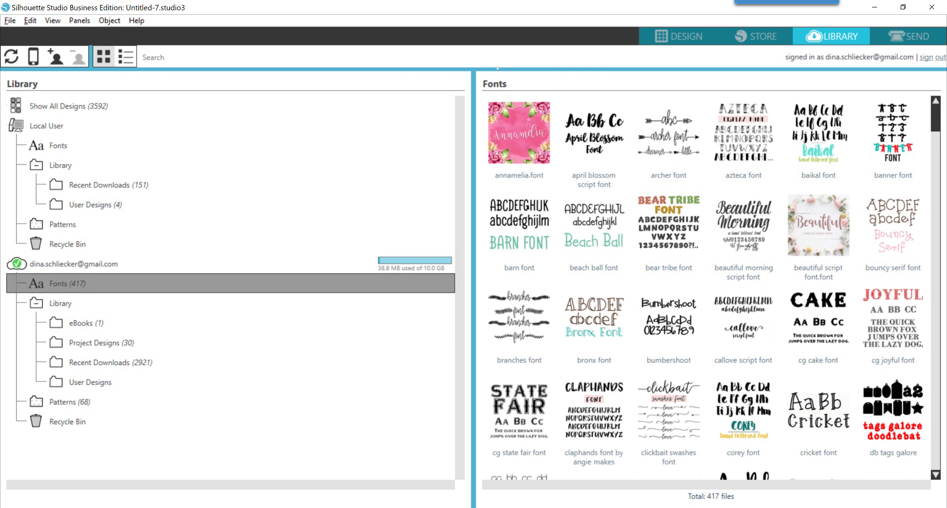
click(221, 55)
text(happy)
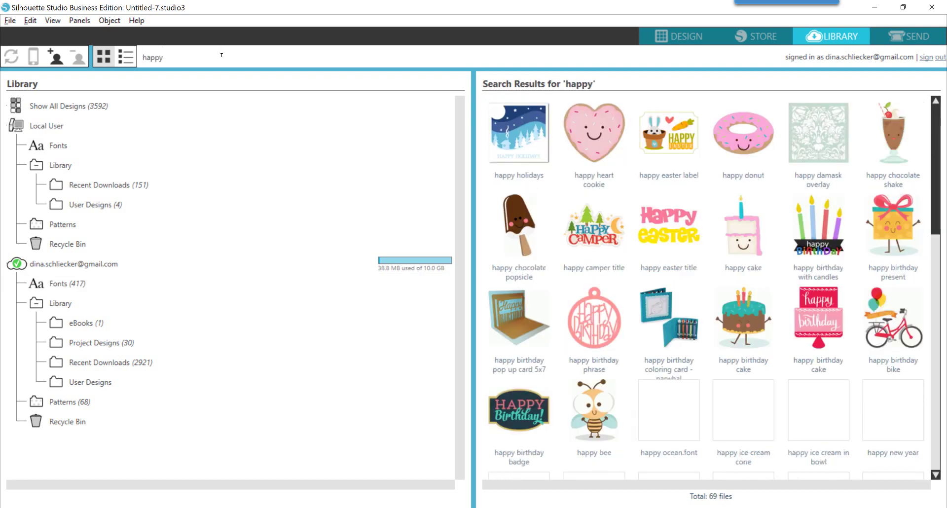
text( oc)
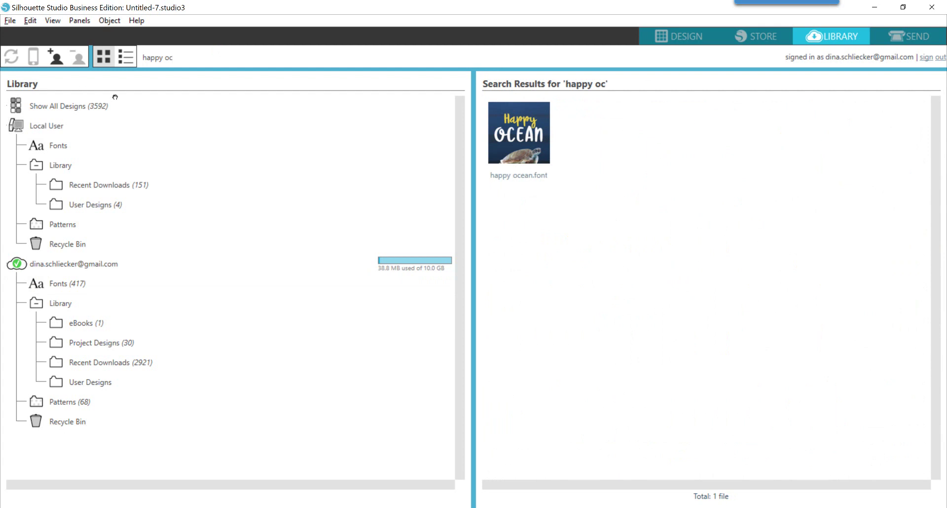
click(522, 153)
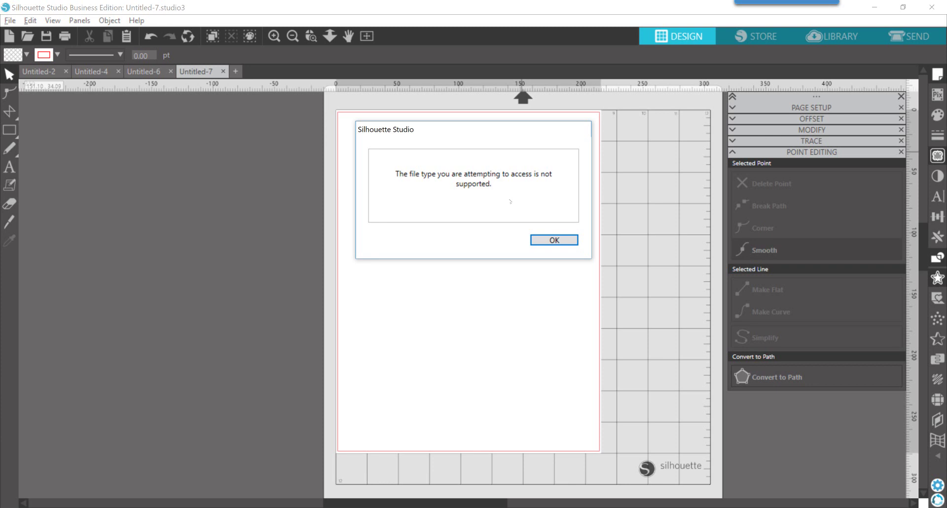
Dismiss the error, then search the Text Style font field for Happy Ocean using the Text tool
click(534, 236)
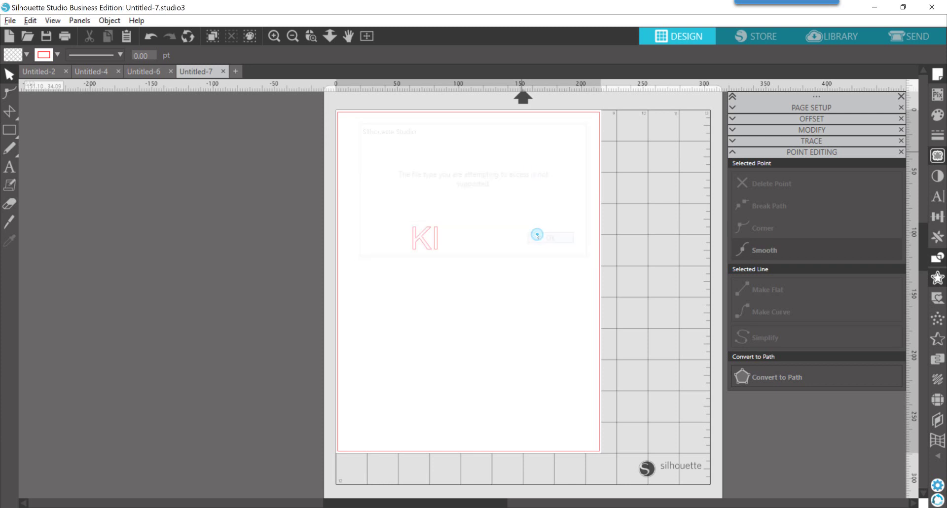
click(10, 168)
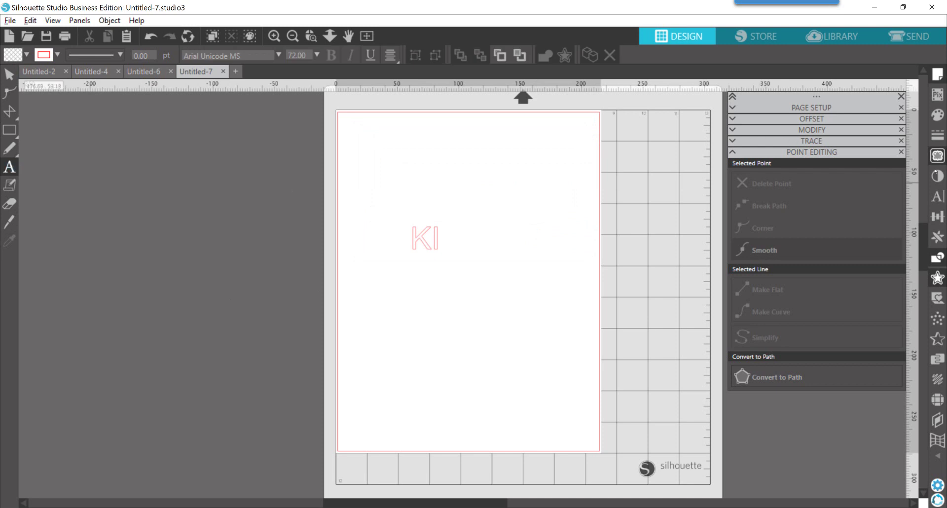
click(938, 196)
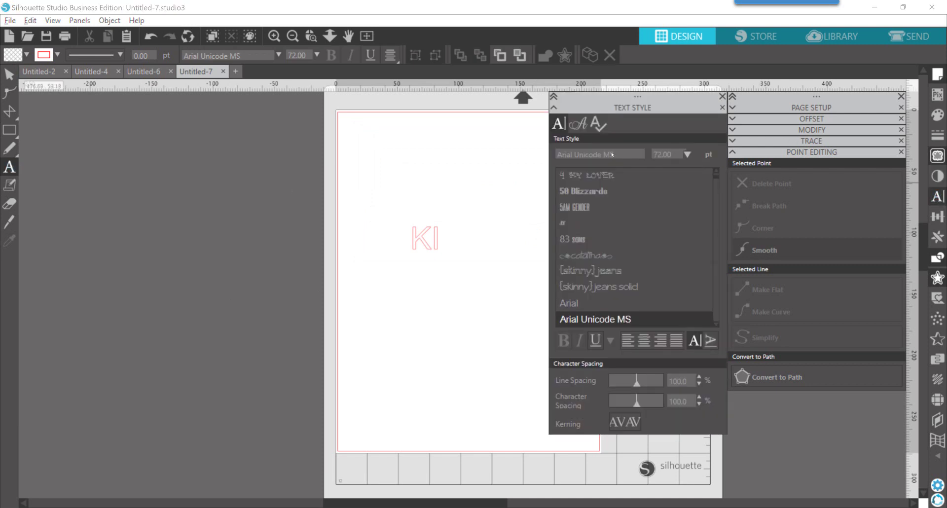
click(644, 158)
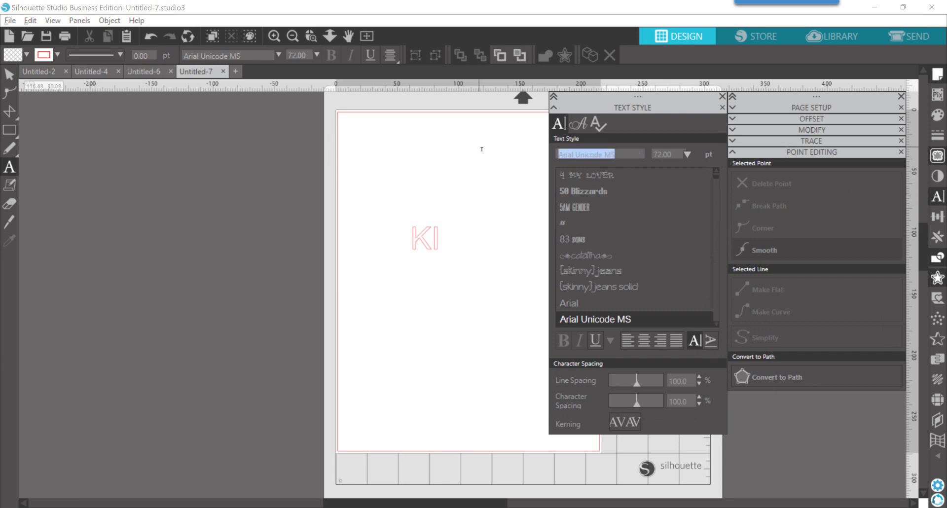
text(happy c)
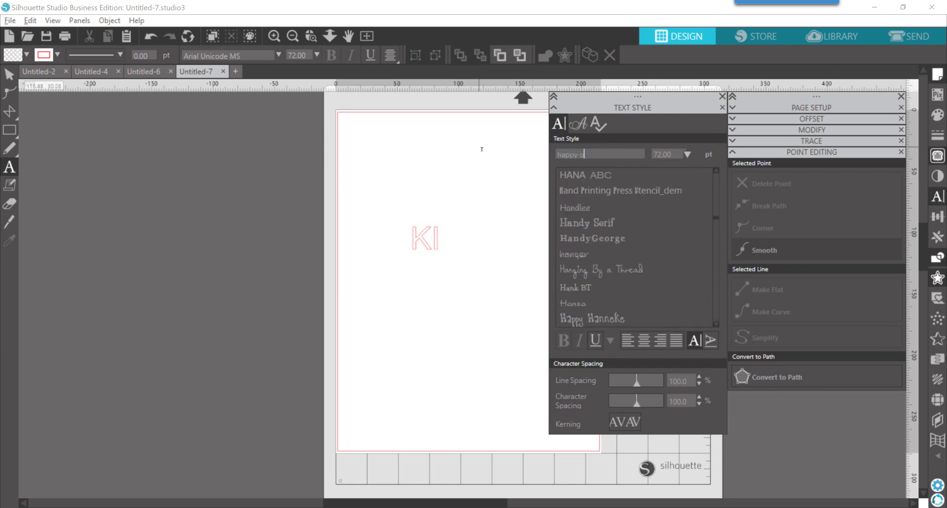